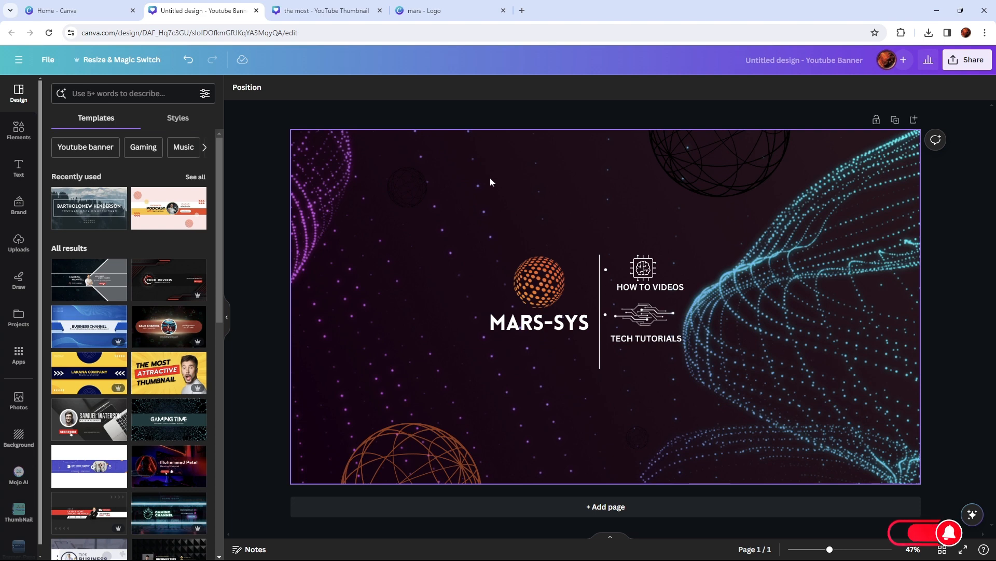
# Search Canva's new-design types for "youtube banner" to find the YouTube Banner format
pyautogui.scroll(5, 493, 183)
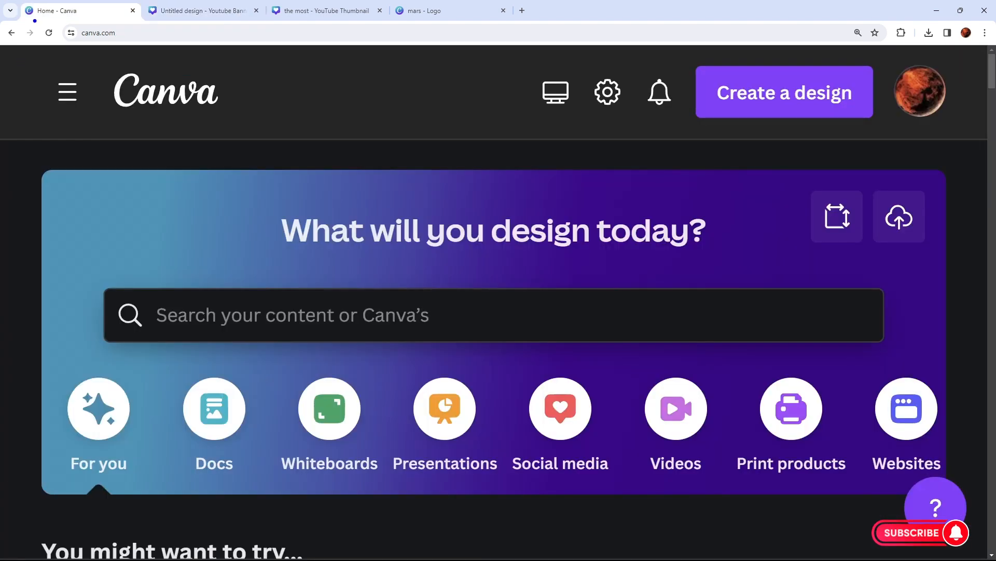
pyautogui.moveTo(34, 21)
pyautogui.mouseDown()
pyautogui.moveTo(136, 36)
pyautogui.moveTo(153, 47)
pyautogui.moveTo(130, 67)
pyautogui.moveTo(126, 35)
pyautogui.moveTo(139, 46)
pyautogui.mouseUp()
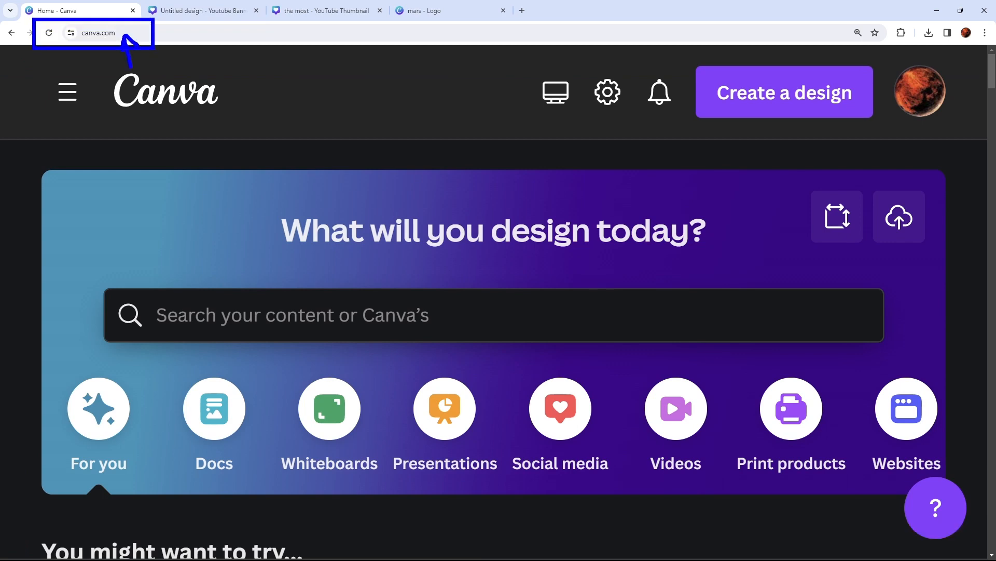
pyautogui.moveTo(690, 55)
pyautogui.mouseDown()
pyautogui.moveTo(909, 88)
pyautogui.moveTo(690, 58)
pyautogui.mouseUp()
pyautogui.press('Escape')
pyautogui.click(785, 94)
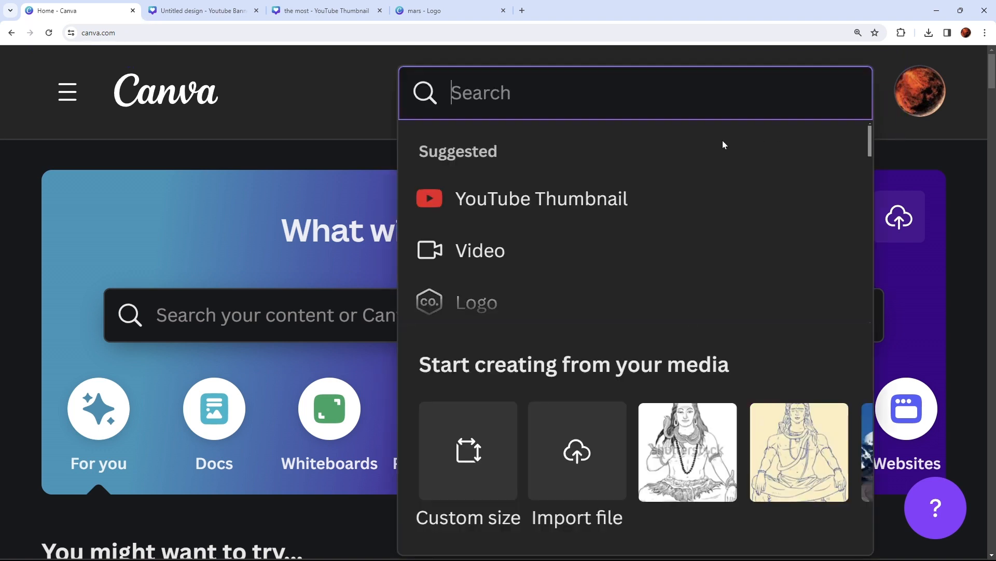
pyautogui.write('you')
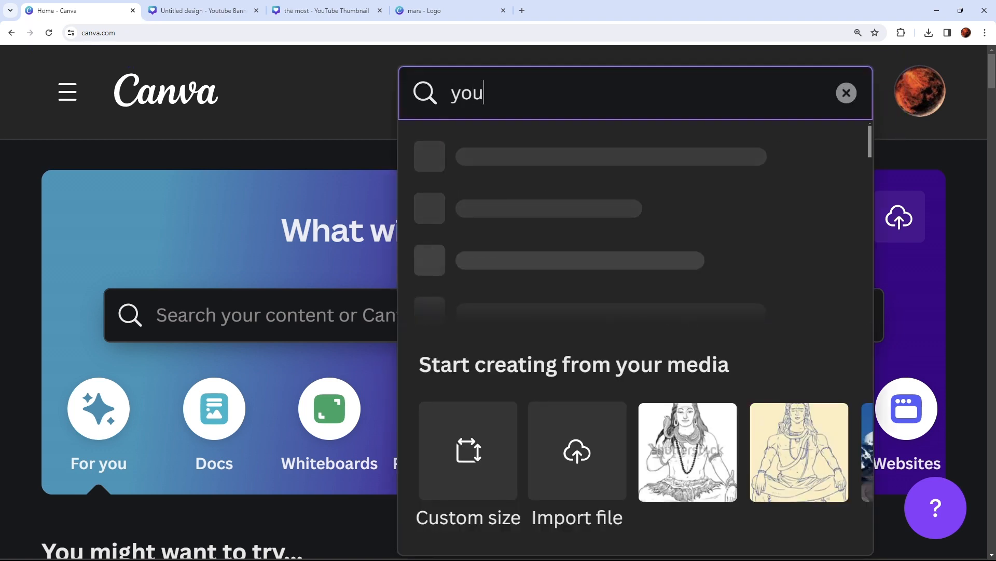
pyautogui.write('tube banner')
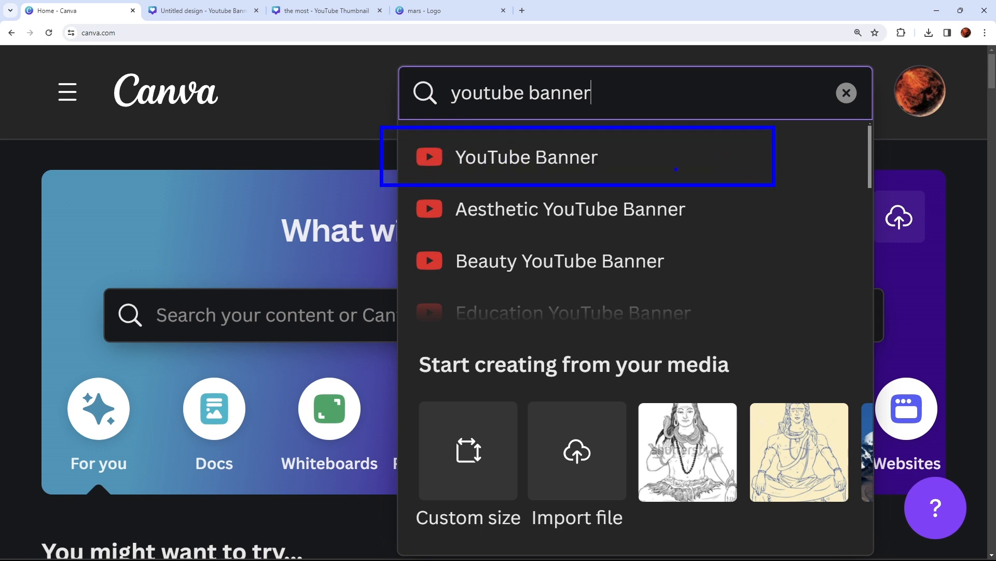
pyautogui.click(677, 171)
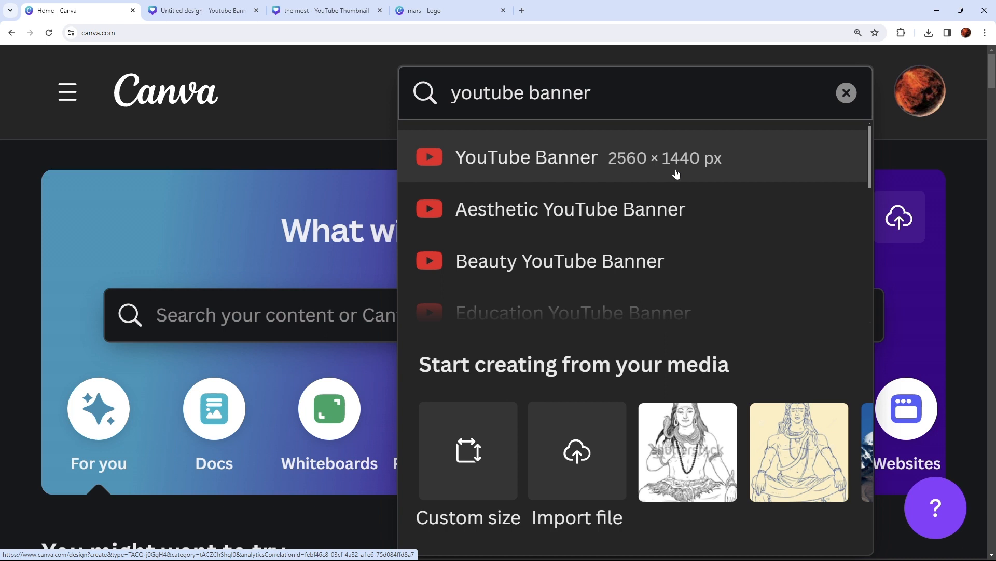
# Switch to the open mars logo design and view it at a smaller browser zoom
pyautogui.click(459, 13)
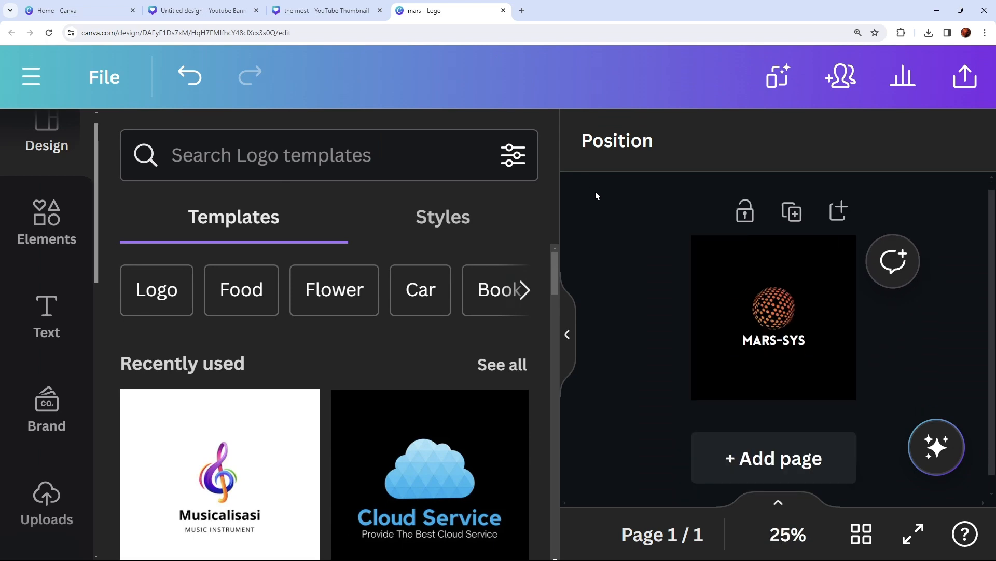
pyautogui.scroll(3, 640, 92)
pyautogui.scroll(-8, 640, 91)
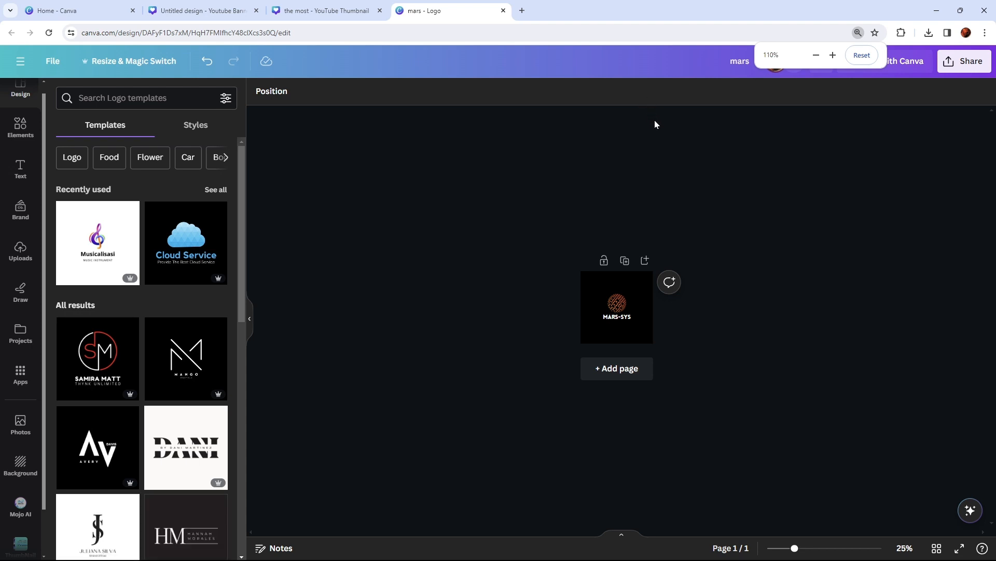
pyautogui.scroll(5, 718, 192)
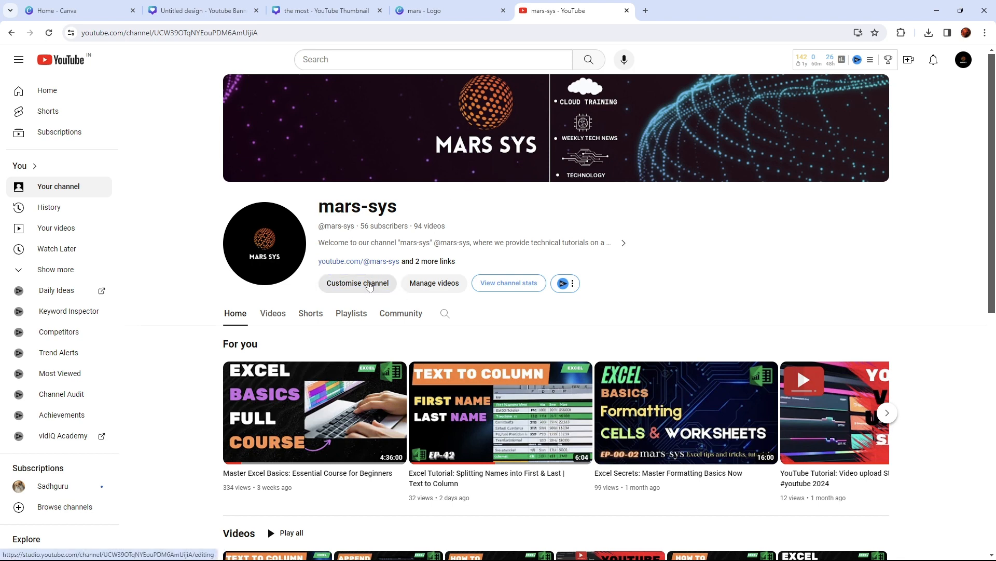
# Open the channel's branding customisation in YouTube Studio and replace the profile picture with the mars-sys-Logo image
pyautogui.click(370, 287)
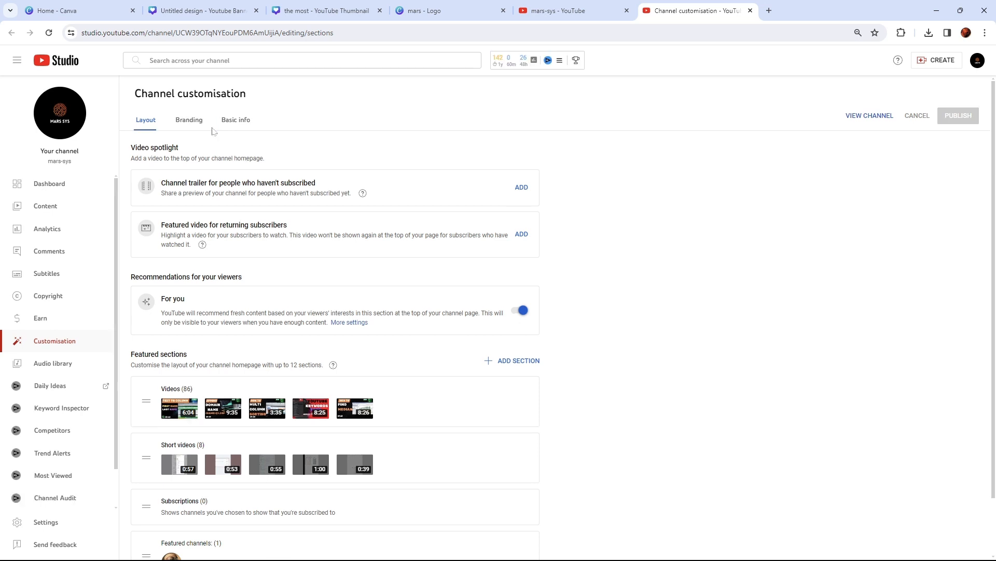
pyautogui.click(189, 120)
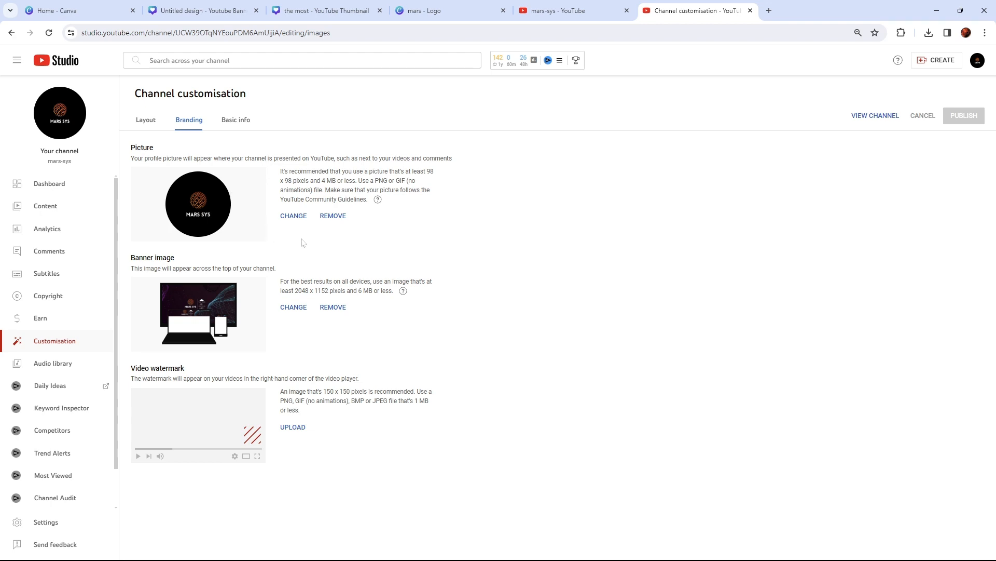
pyautogui.click(293, 215)
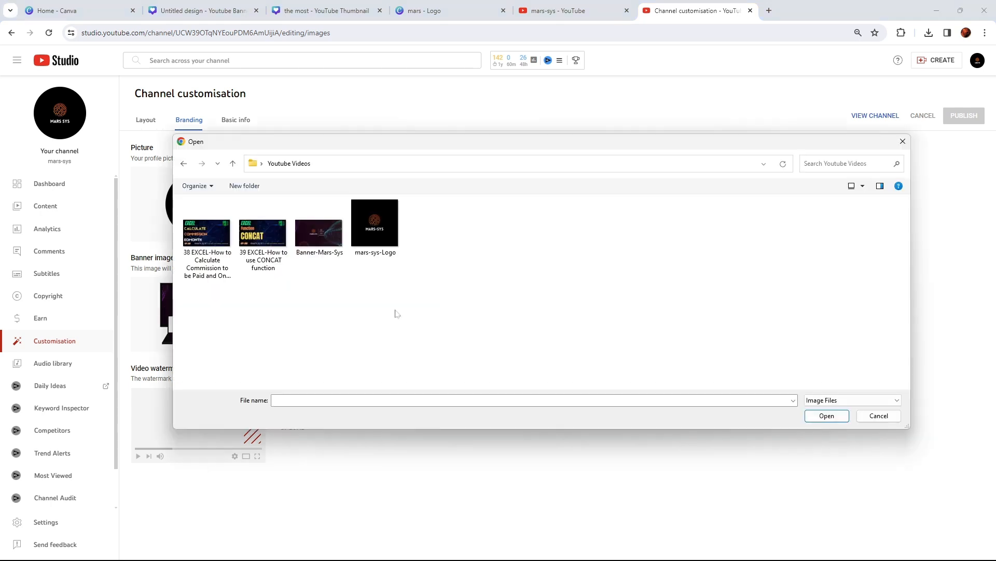
pyautogui.moveTo(497, 148); pyautogui.dragTo(551, 120)
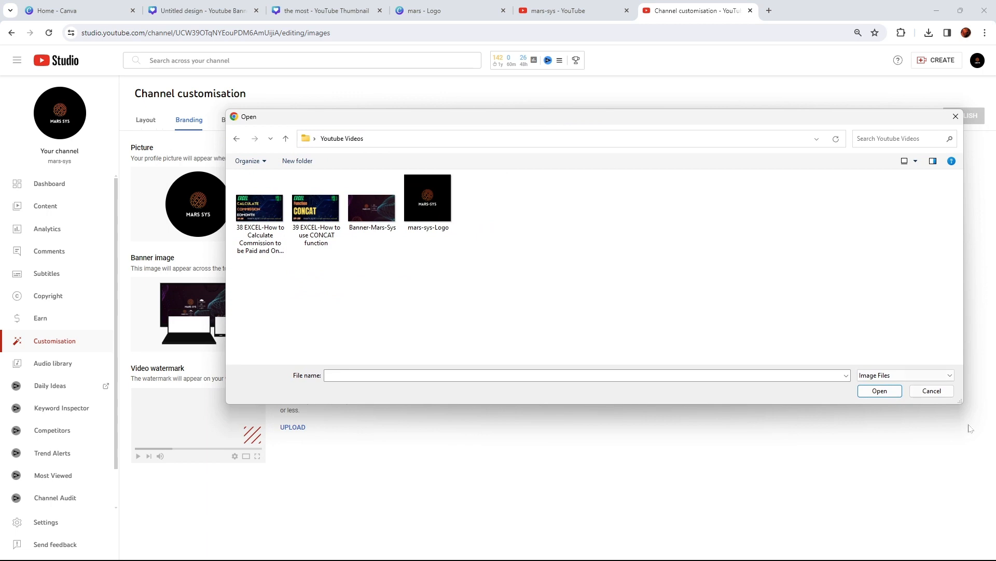
pyautogui.moveTo(966, 401); pyautogui.dragTo(806, 403)
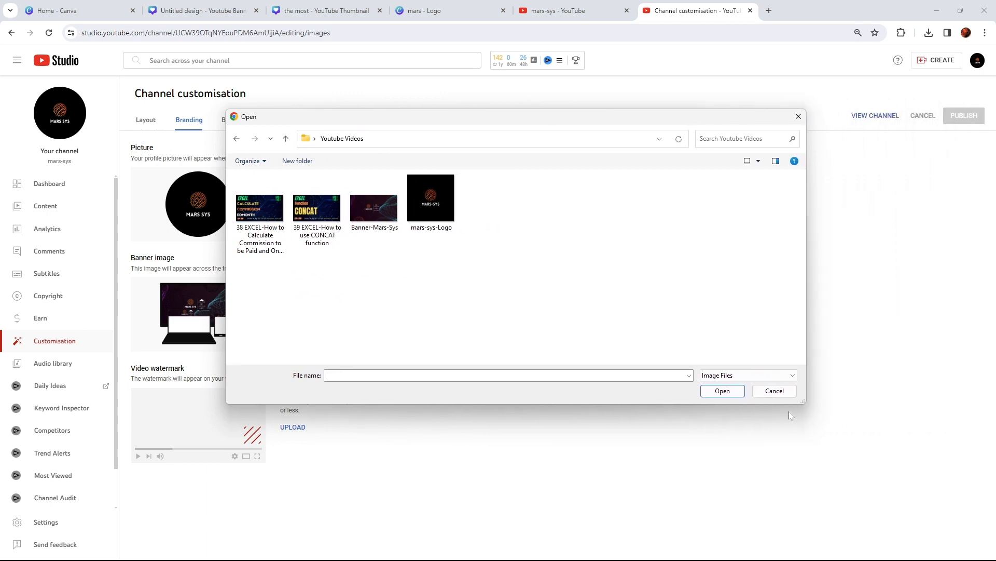
pyautogui.moveTo(585, 127); pyautogui.dragTo(737, 139)
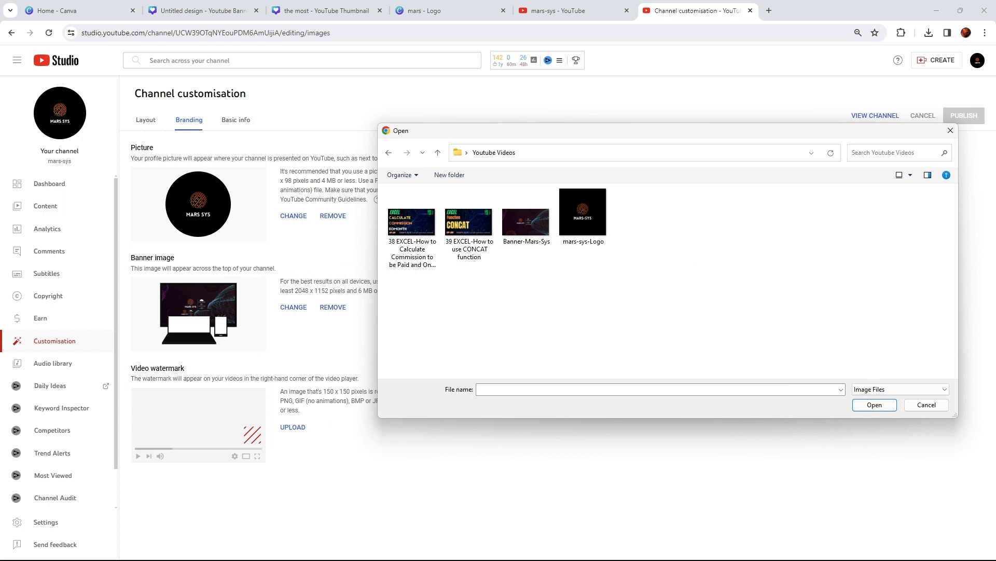
pyautogui.moveTo(268, 205)
pyautogui.mouseDown()
pyautogui.moveTo(313, 232)
pyautogui.moveTo(300, 253)
pyautogui.moveTo(305, 233)
pyautogui.moveTo(318, 239)
pyautogui.mouseUp()
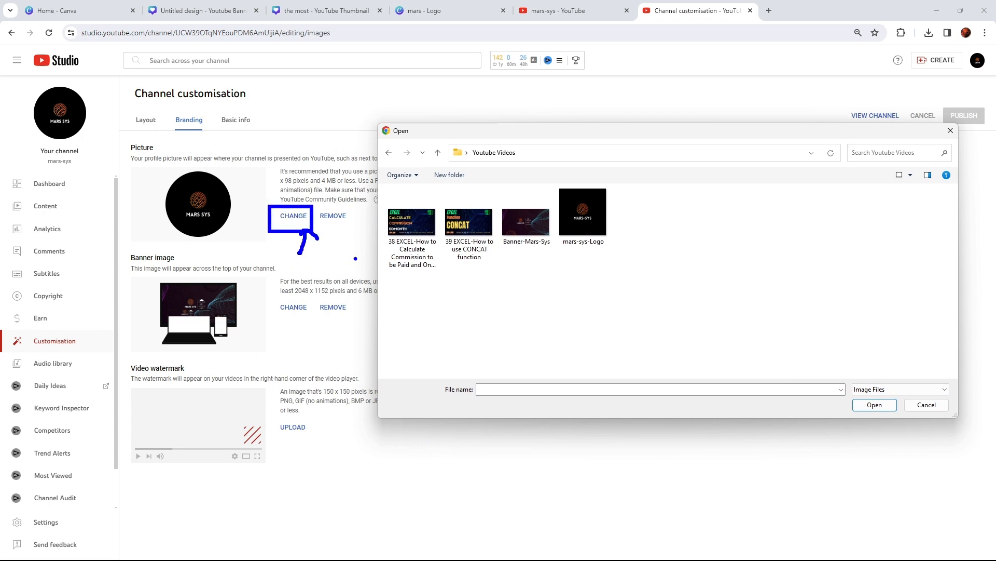
pyautogui.press('Escape')
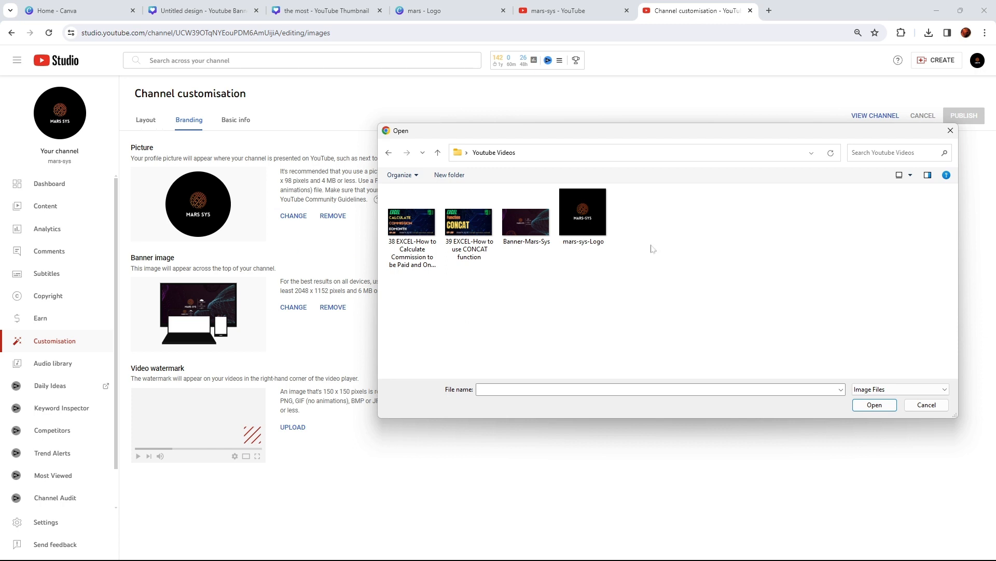
pyautogui.click(590, 213)
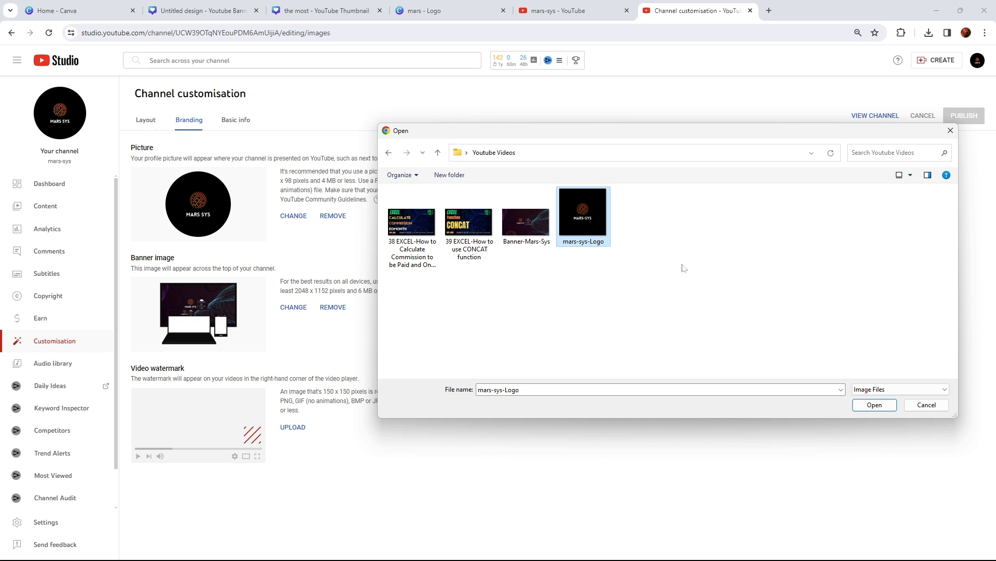
pyautogui.click(871, 407)
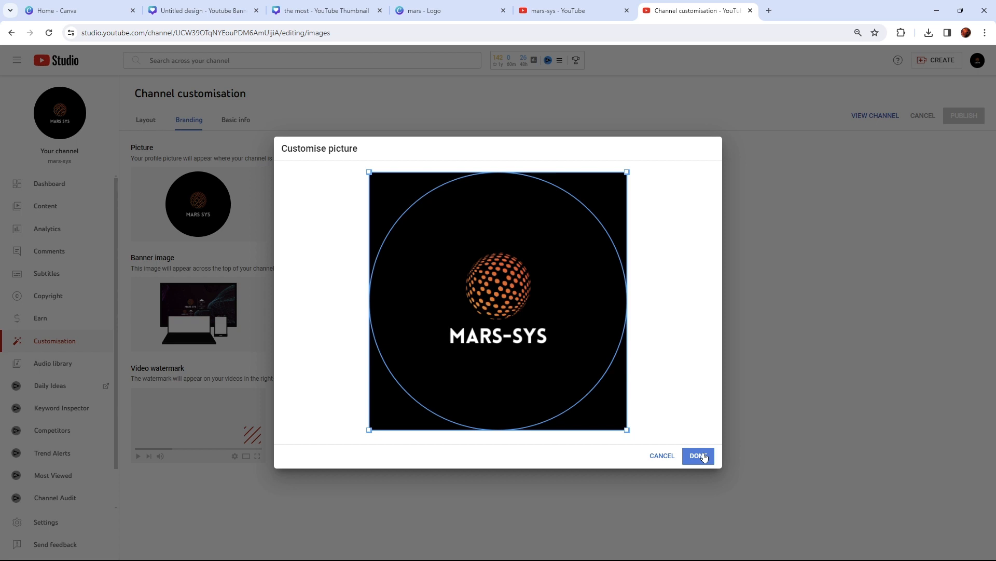
pyautogui.click(698, 456)
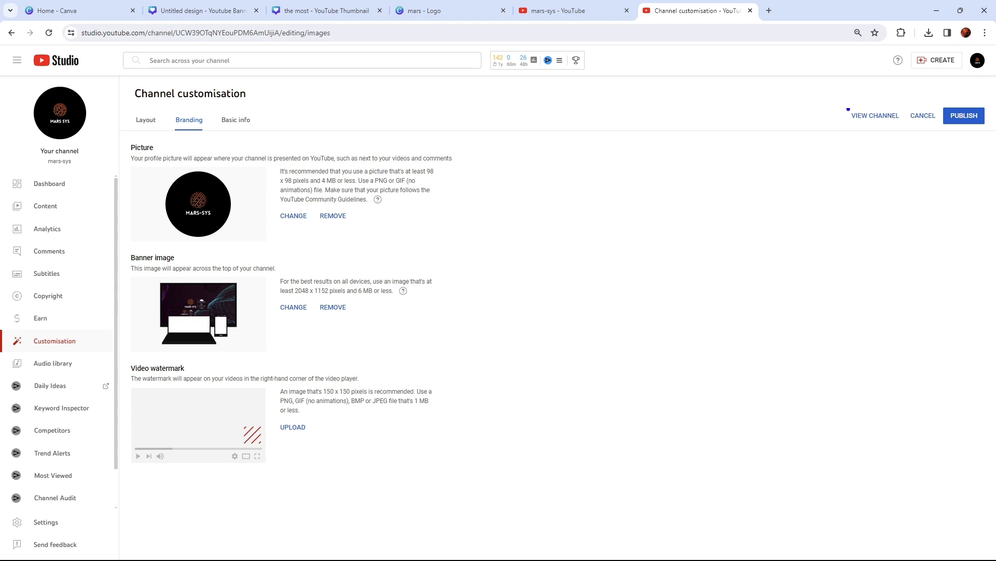
# Publish the new channel profile picture
pyautogui.moveTo(845, 85)
pyautogui.mouseDown()
pyautogui.moveTo(994, 158)
pyautogui.moveTo(974, 163)
pyautogui.moveTo(967, 145)
pyautogui.moveTo(983, 145)
pyautogui.mouseUp()
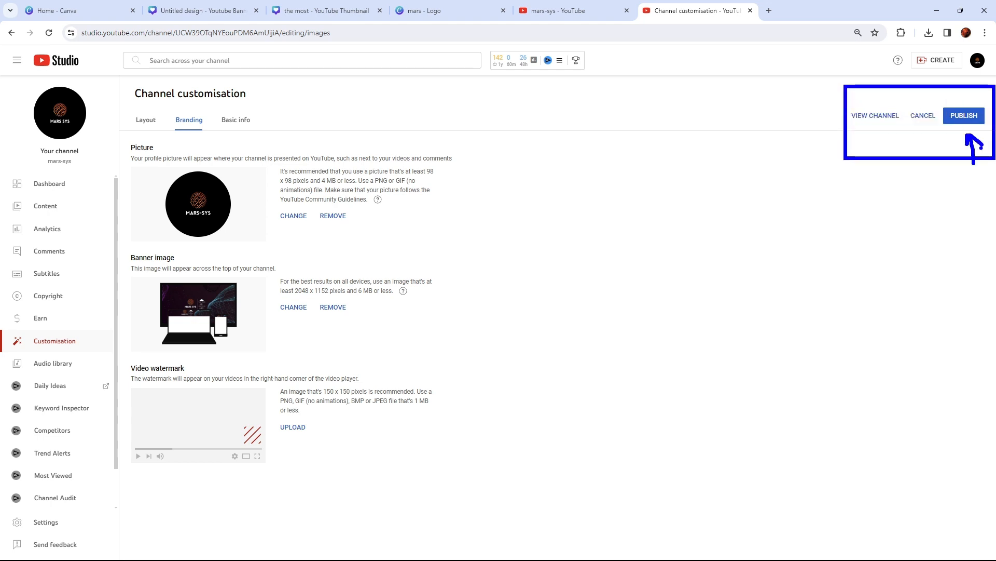
pyautogui.press('Escape')
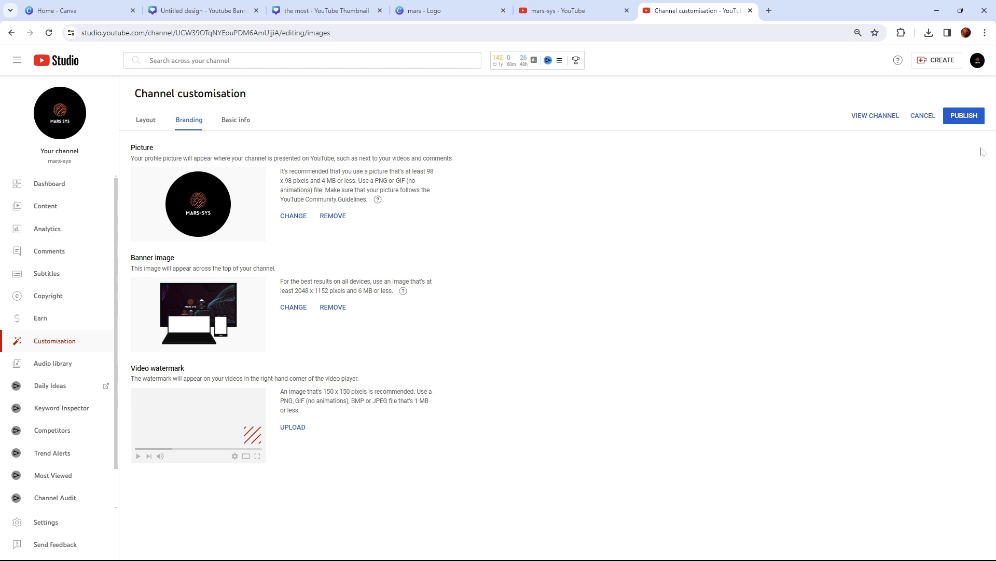
pyautogui.click(969, 115)
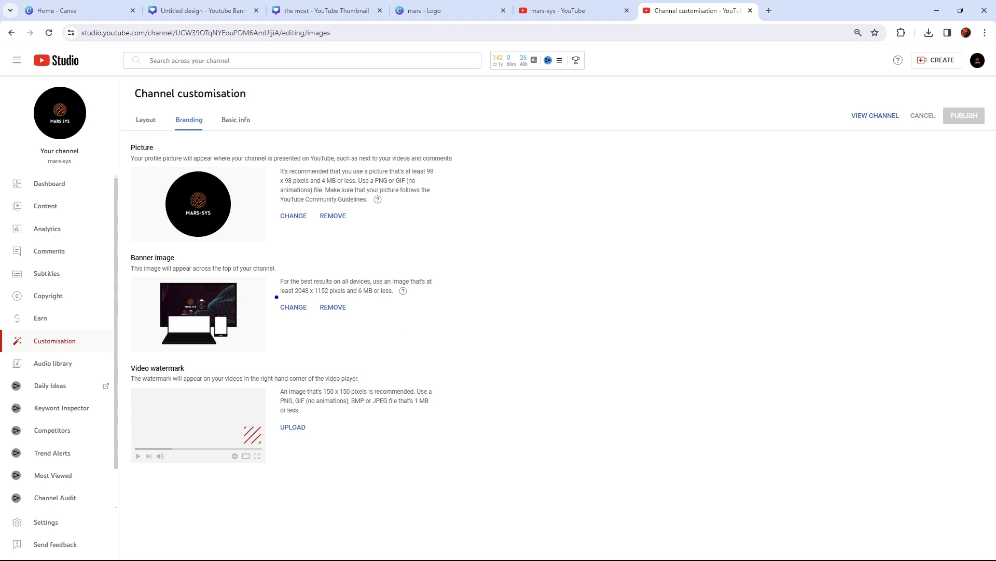
# Remove the channel's existing banner image
pyautogui.moveTo(274, 297); pyautogui.dragTo(312, 320)
pyautogui.press('Escape')
pyautogui.click(332, 307)
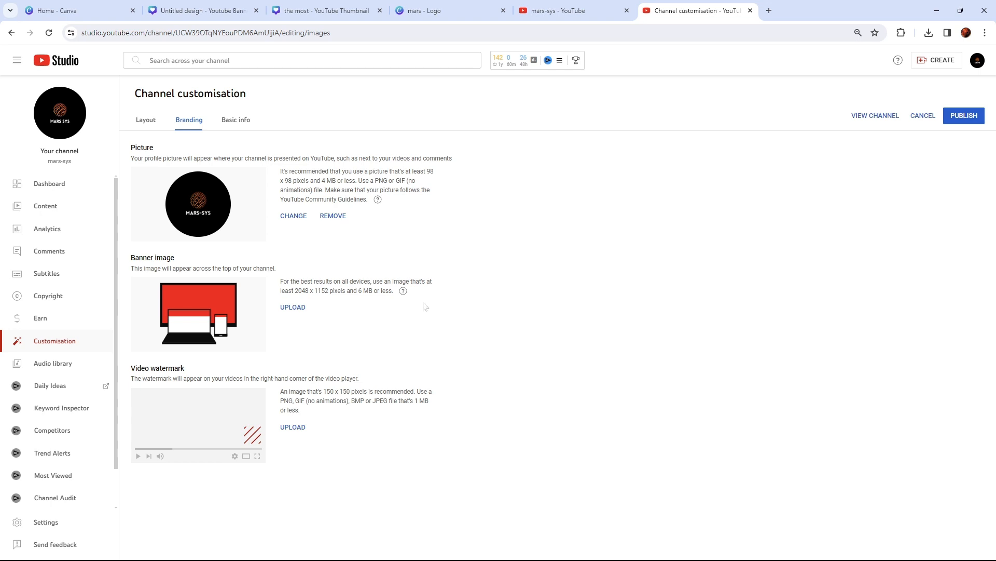
# Upload the Banner-Mars-Sys image as the channel banner and accept its default crop
pyautogui.click(294, 309)
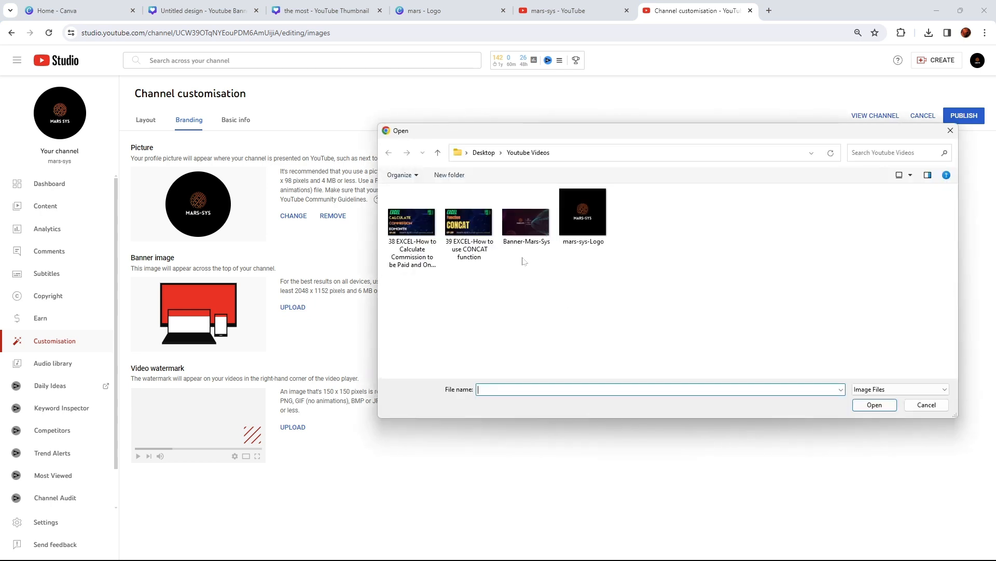
pyautogui.click(526, 226)
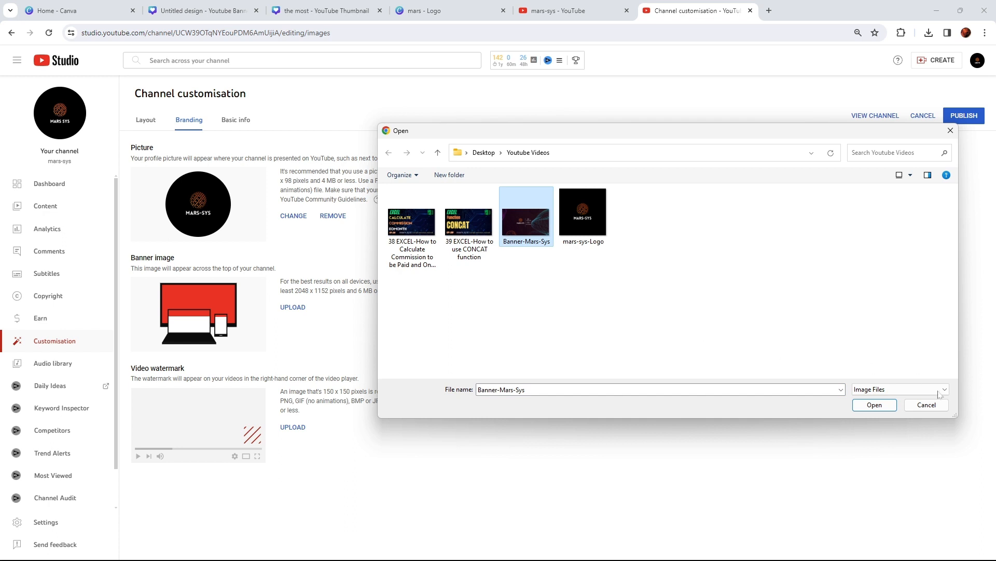
pyautogui.click(883, 408)
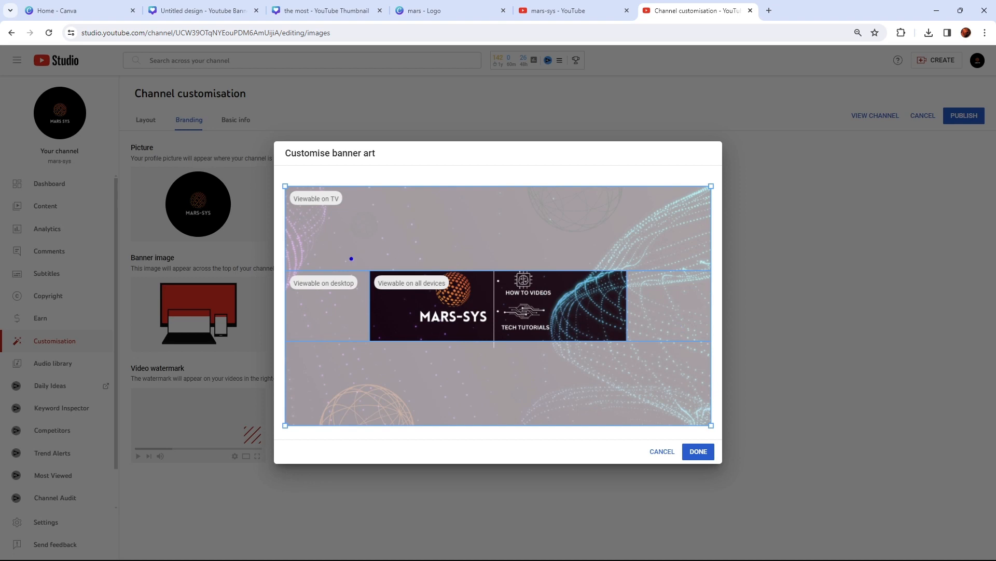
pyautogui.moveTo(343, 258); pyautogui.dragTo(646, 360)
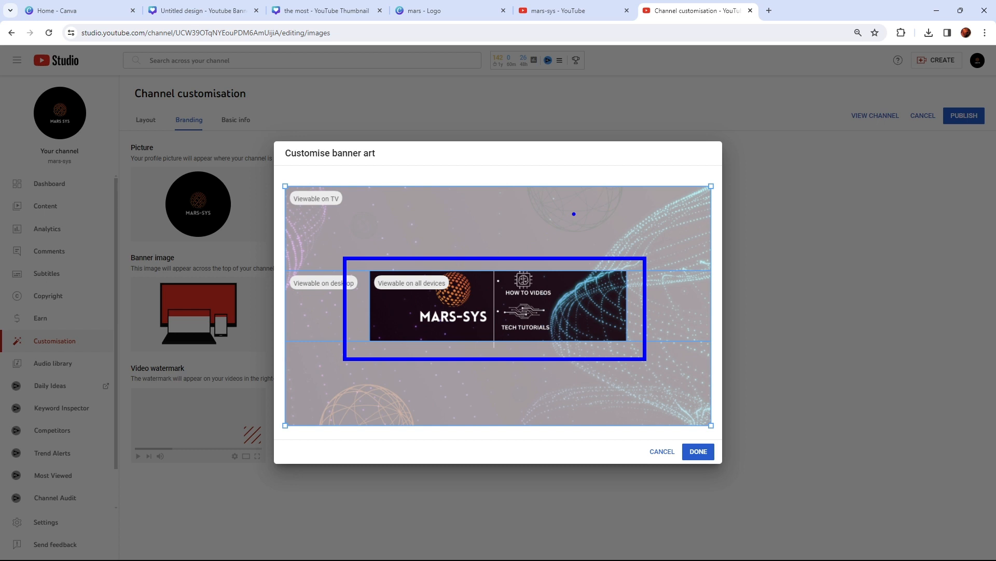
pyautogui.moveTo(574, 211)
pyautogui.mouseDown()
pyautogui.moveTo(571, 244)
pyautogui.moveTo(580, 239)
pyautogui.mouseUp()
pyautogui.moveTo(308, 243)
pyautogui.mouseDown()
pyautogui.moveTo(305, 268)
pyautogui.moveTo(315, 257)
pyautogui.mouseUp()
pyautogui.moveTo(654, 233); pyautogui.dragTo(673, 262)
pyautogui.moveTo(401, 164)
pyautogui.mouseDown()
pyautogui.moveTo(379, 182)
pyautogui.moveTo(411, 175)
pyautogui.mouseUp()
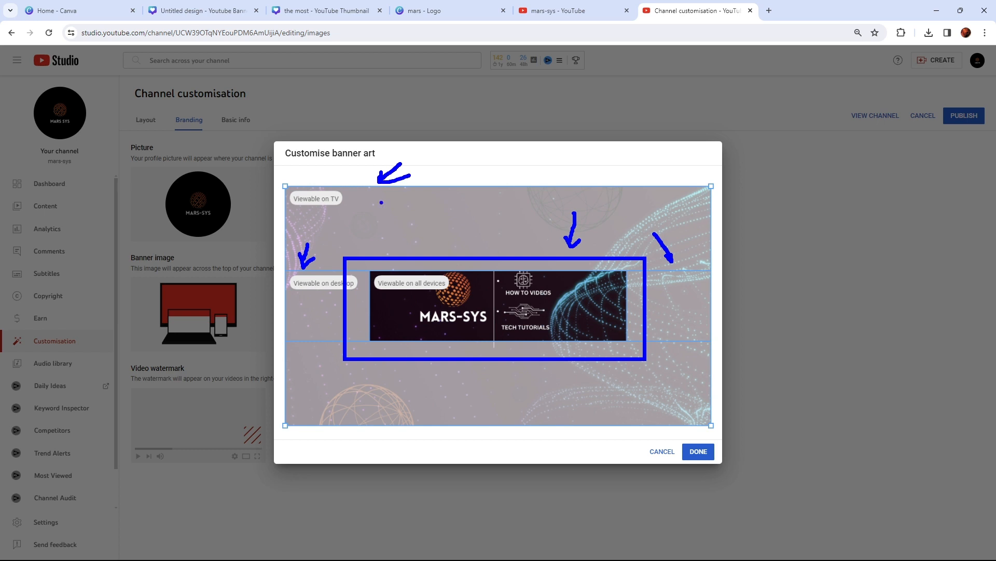
pyautogui.press('Escape')
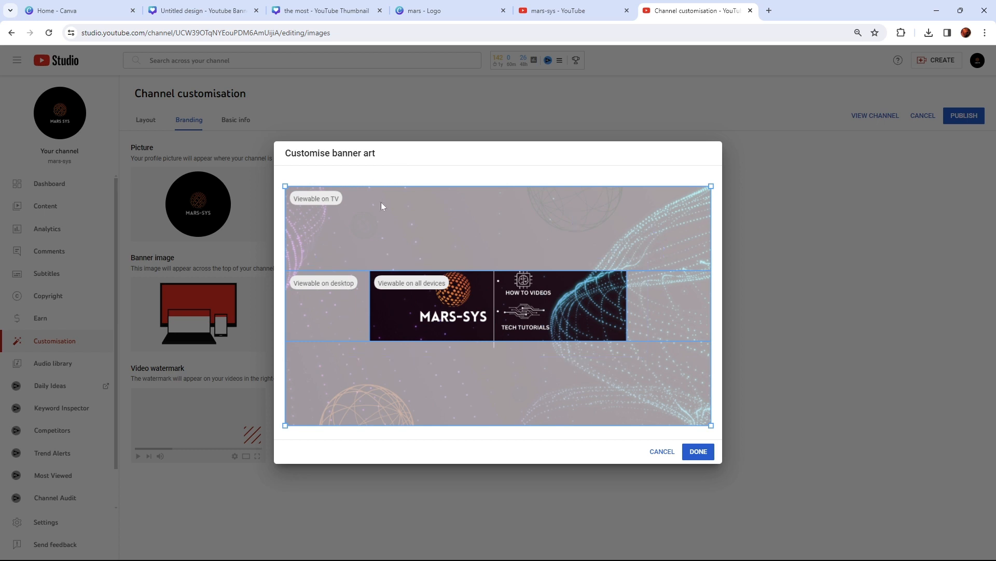
pyautogui.click(699, 452)
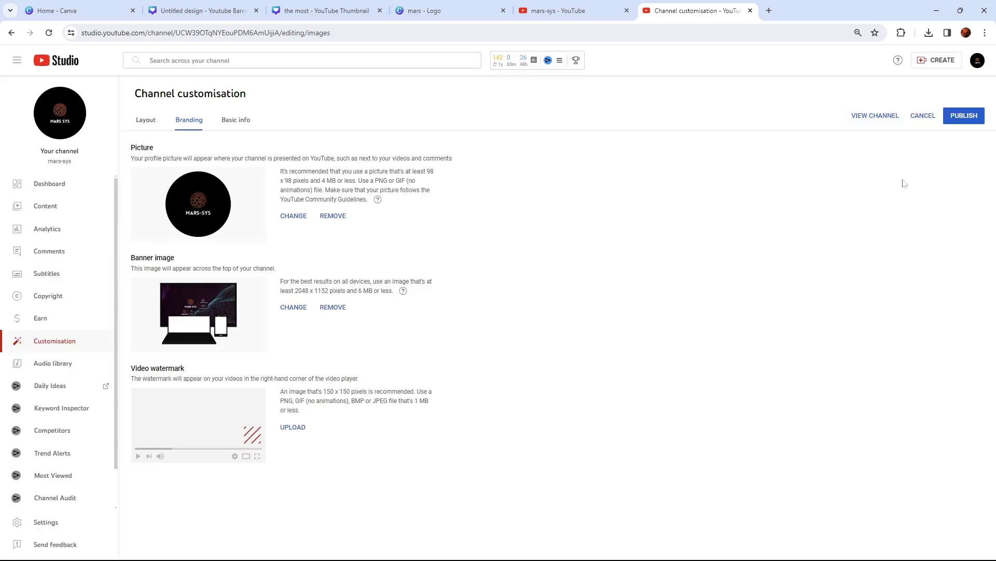
# Publish the banner change and open the channel page to check it
pyautogui.click(966, 116)
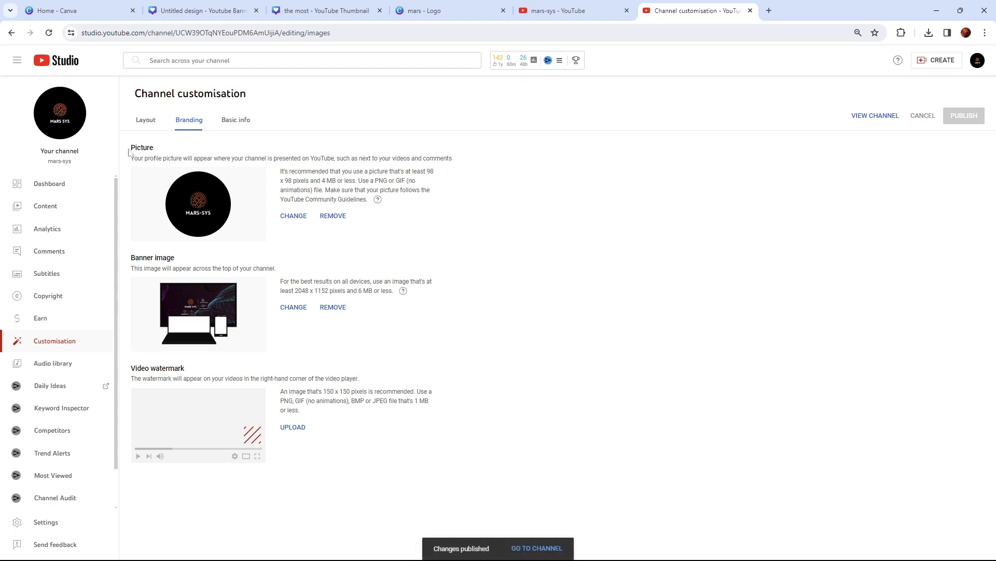
pyautogui.click(60, 110)
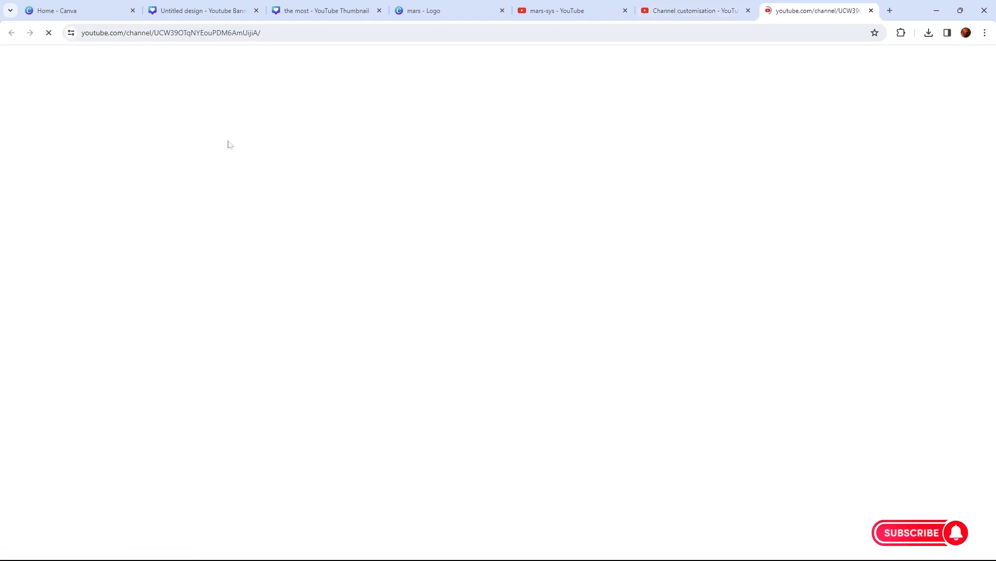